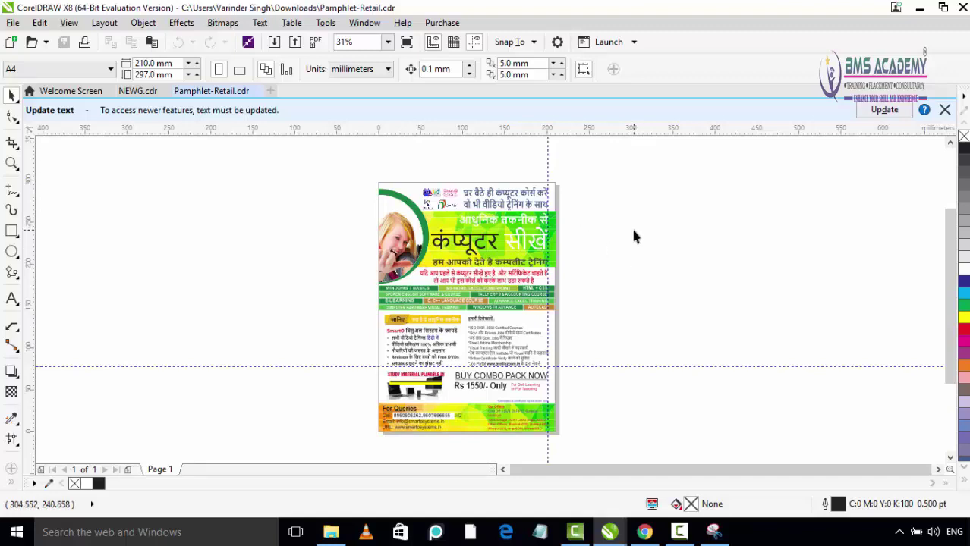
Publish the pamphlet to PDF as Pamphlet-Retail in Work (D:) > COREL OUTPUT.
left_click(13, 22)
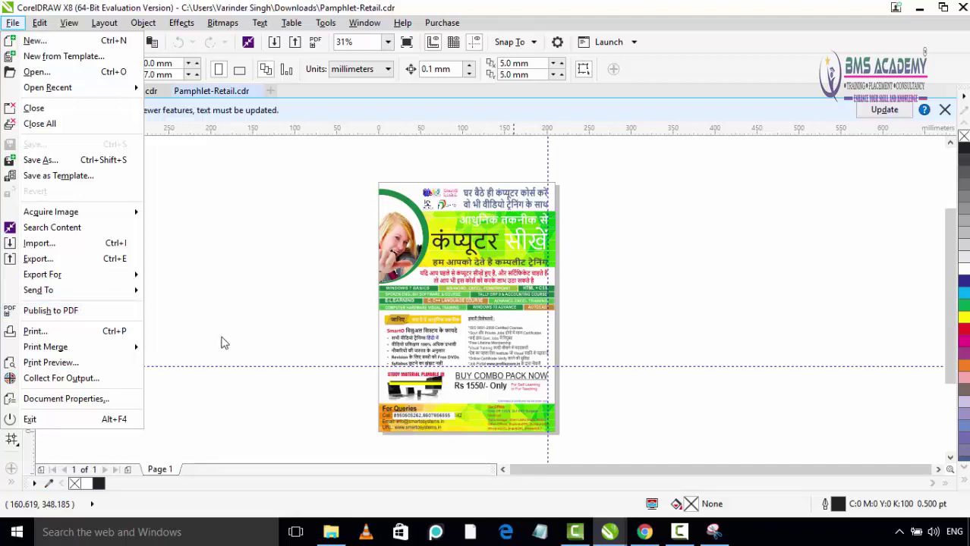
left_click(73, 312)
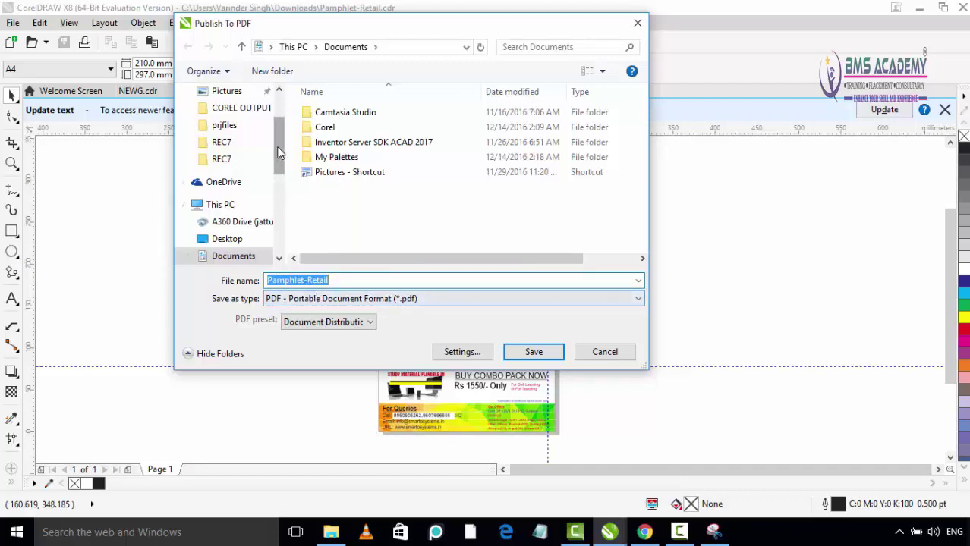
scroll(250, 190, "down", 2)
left_click(243, 252)
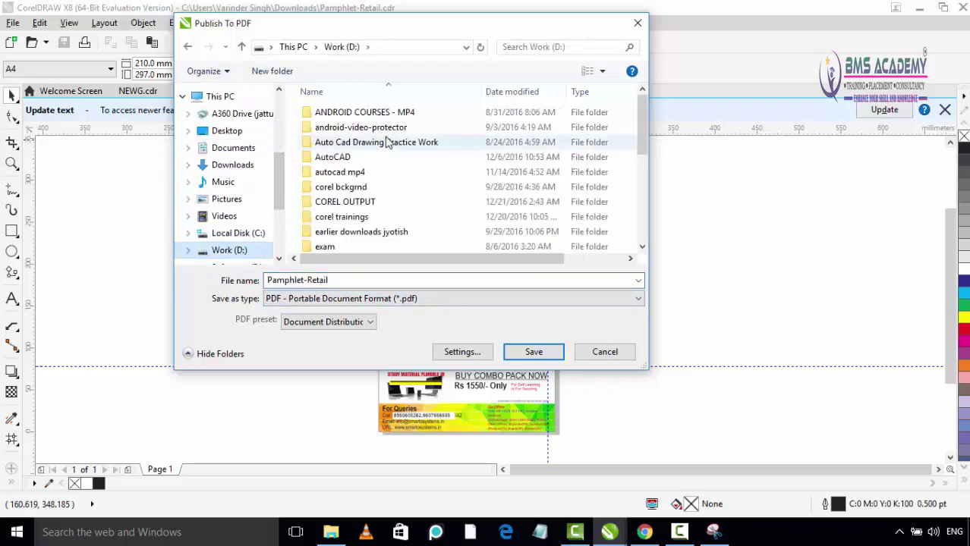
double_click(365, 203)
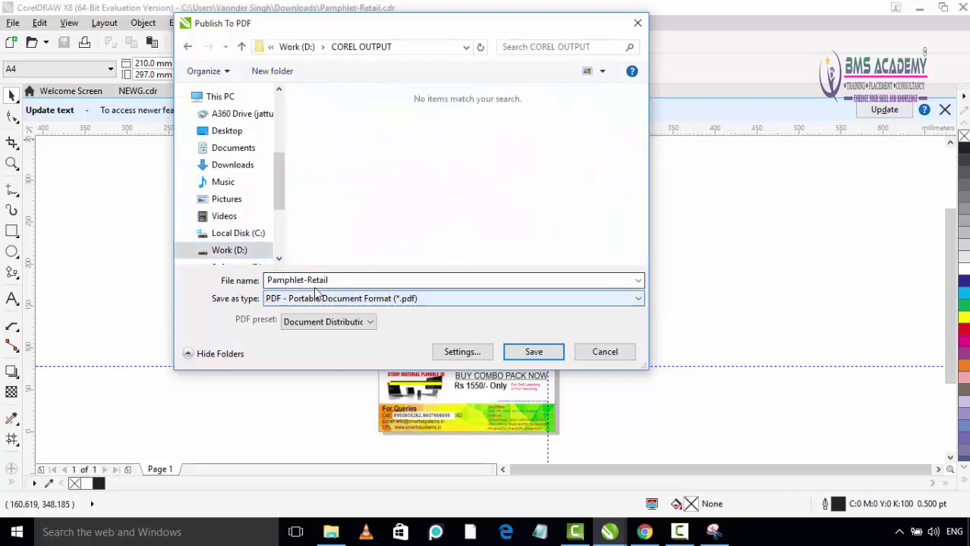
left_click(531, 353)
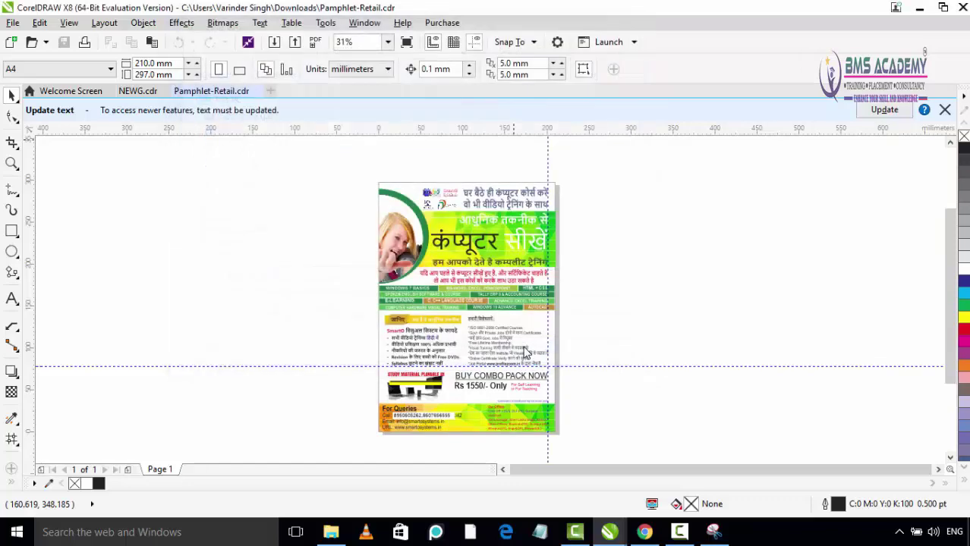
In File Explorer, open Pamphlet-Retail.pdf from the COREL OUTPUT folder on Work (D:).
mouse_move(331, 532)
left_click(344, 507)
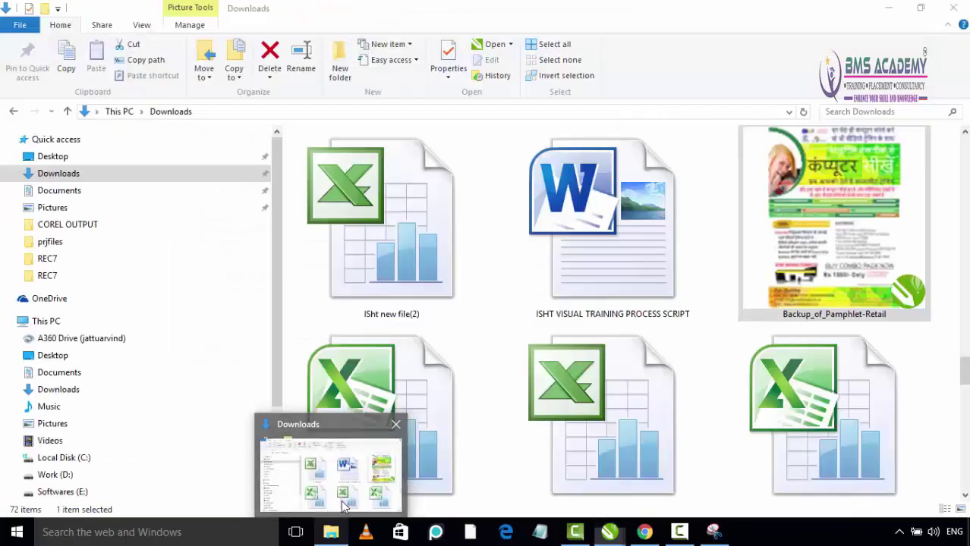
scroll(128, 446, "down", 1)
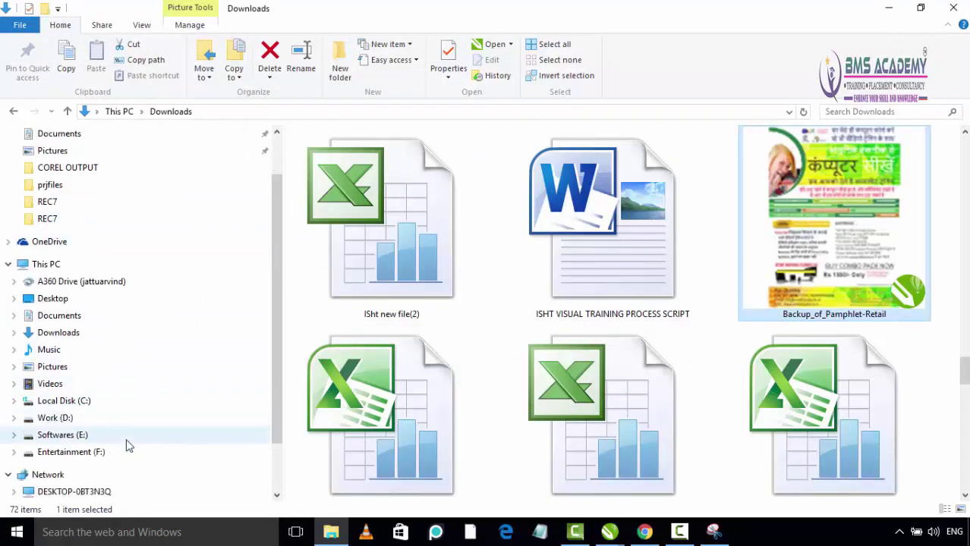
left_click(60, 419)
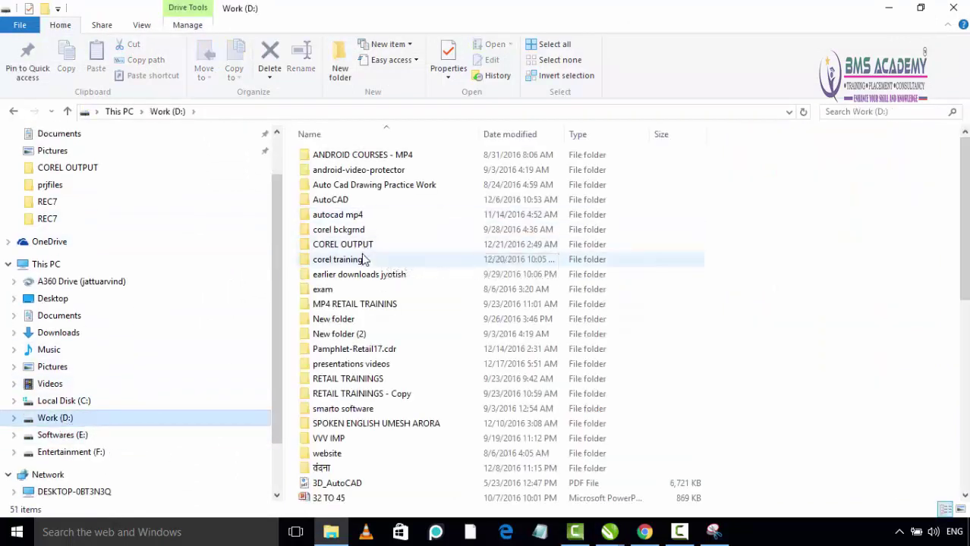
double_click(425, 246)
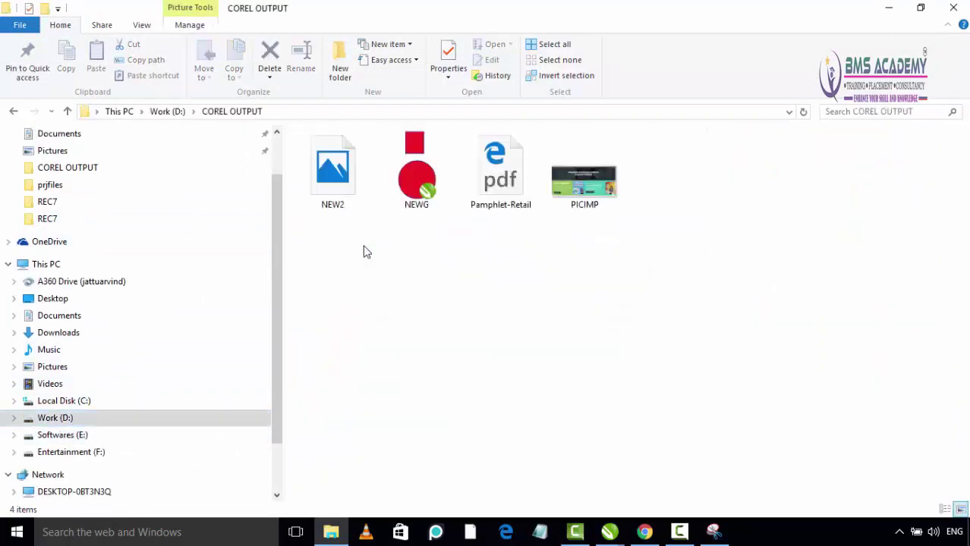
left_click(513, 190)
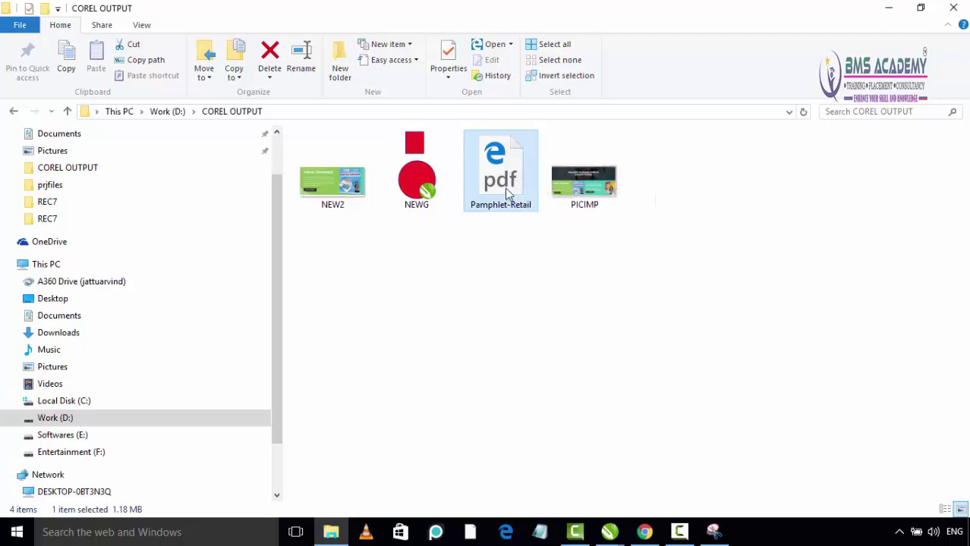
double_click(508, 191)
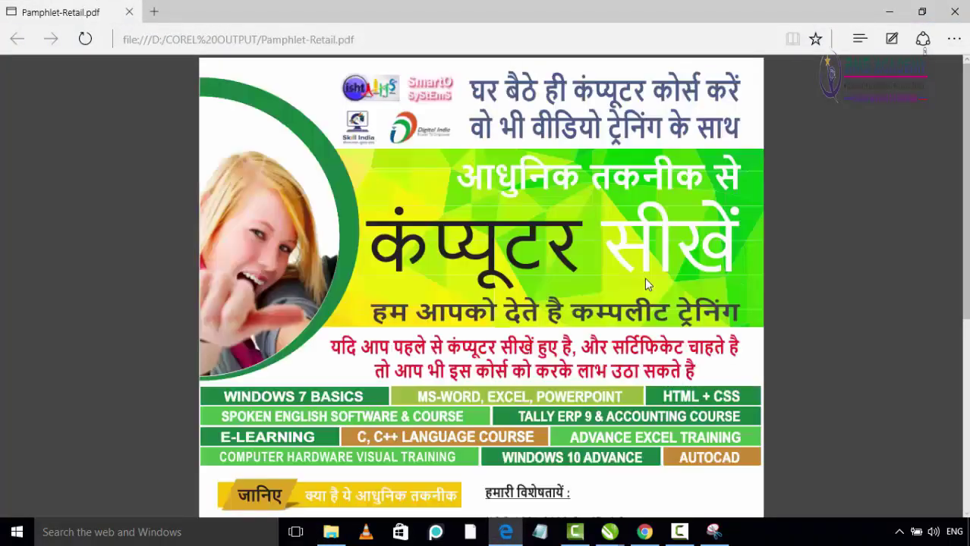
Scroll through the whole Pamphlet-Retail PDF in Edge, then close the viewer.
scroll(630, 276, "down", 3)
scroll(607, 304, "down", 1)
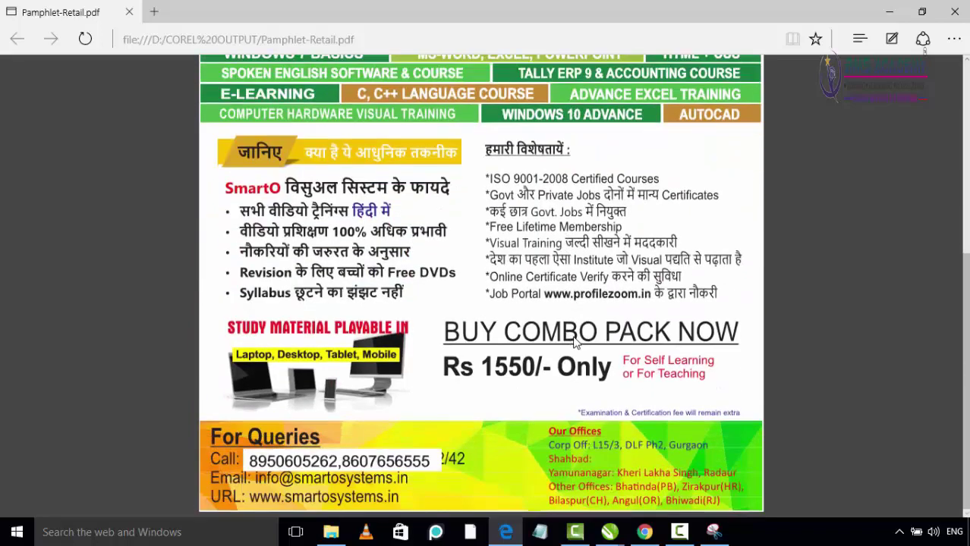
scroll(574, 326, "up", 4)
scroll(599, 239, "down", 2)
scroll(607, 243, "up", 2)
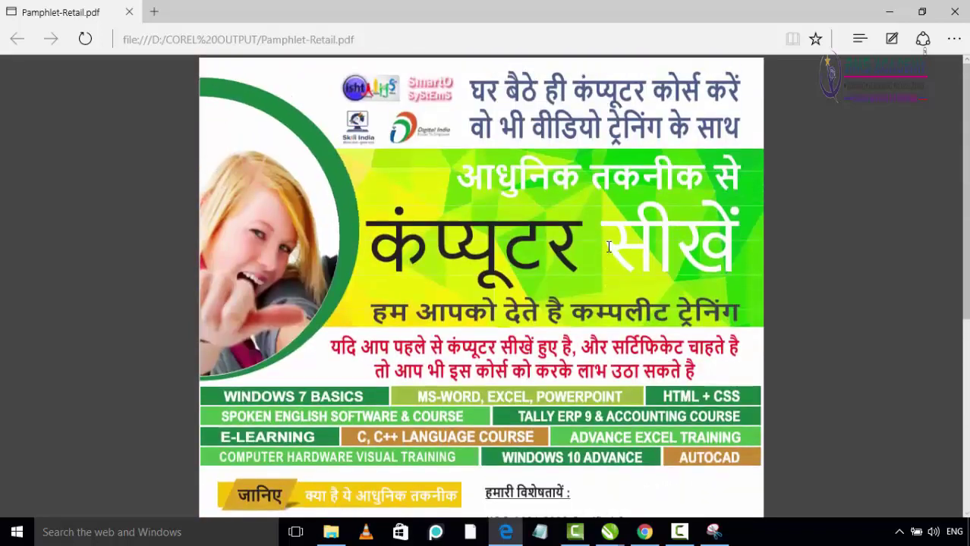
scroll(565, 151, "down", 2)
scroll(569, 174, "down", 2)
scroll(570, 198, "up", 2)
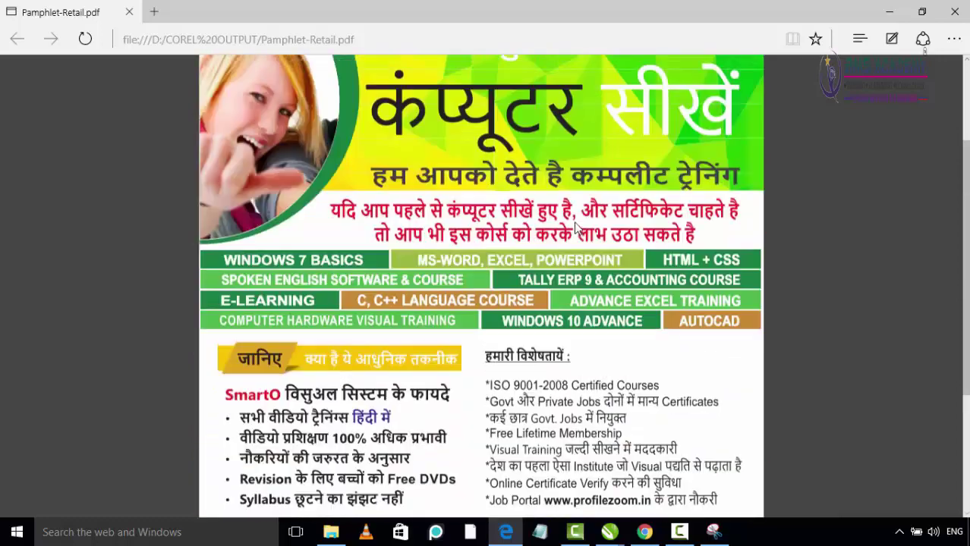
scroll(574, 228, "up", 2)
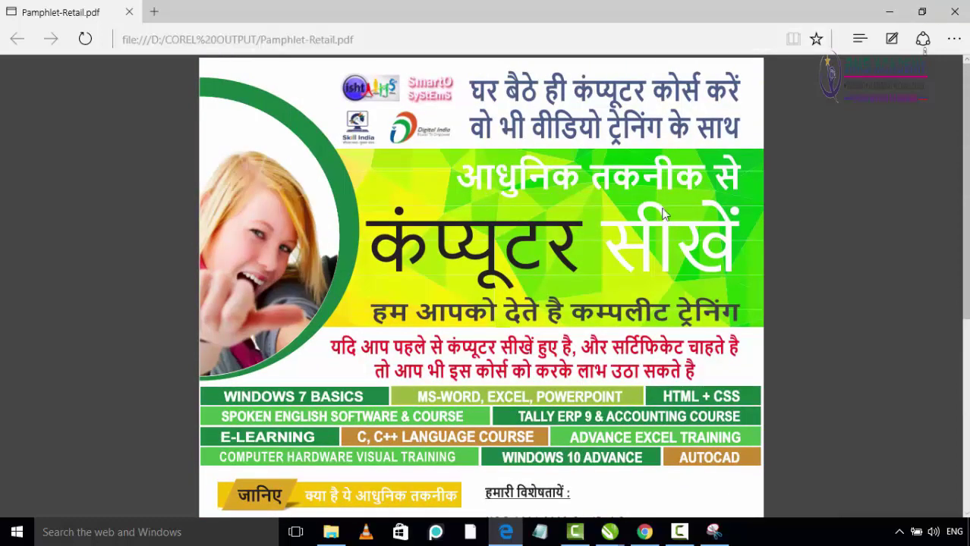
left_click(949, 15)
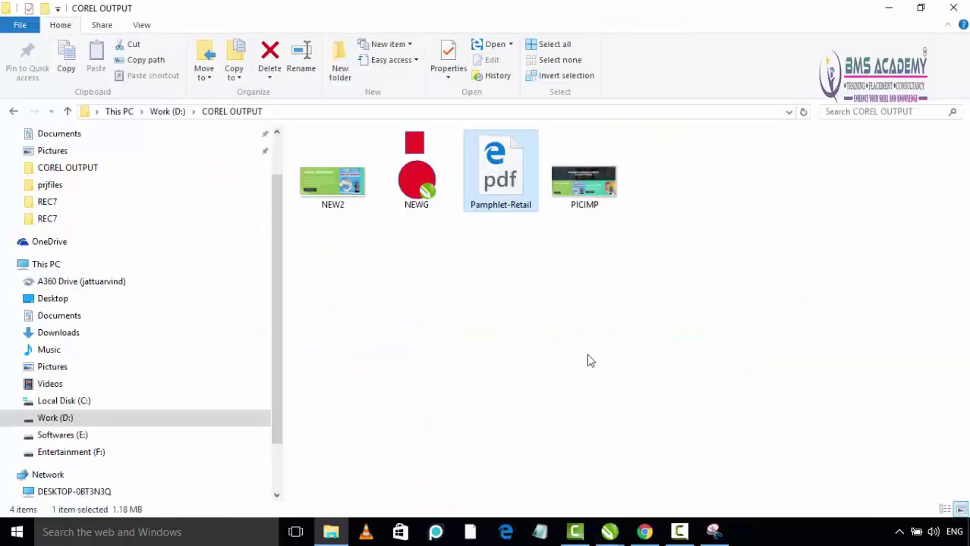
mouse_move(609, 532)
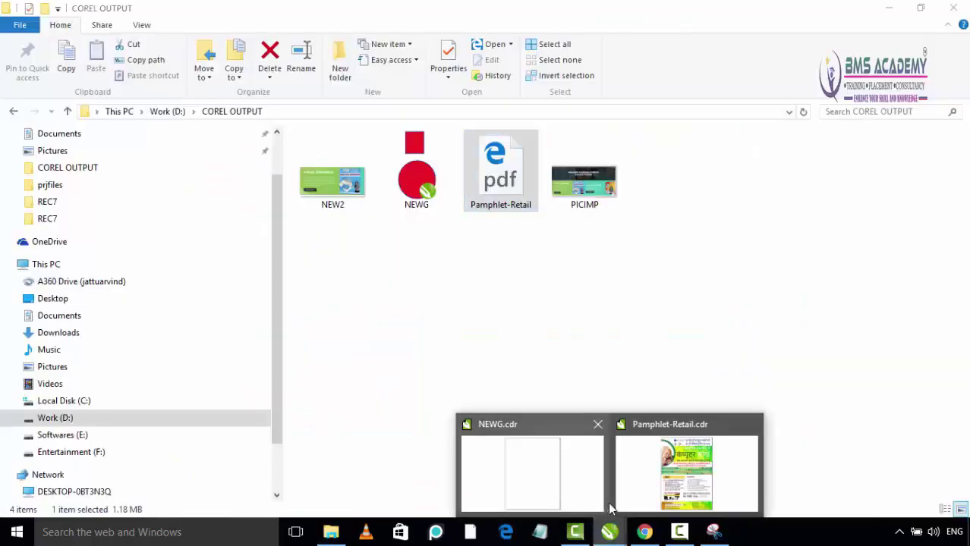
Go back to the Pamphlet-Retail drawing in CorelDRAW and bring up the Print dialog.
left_click(659, 497)
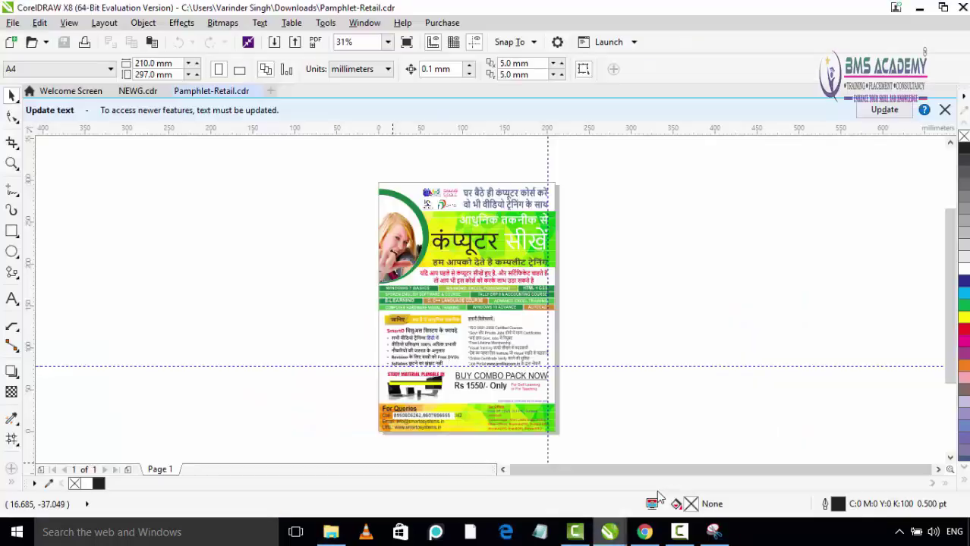
left_click(13, 23)
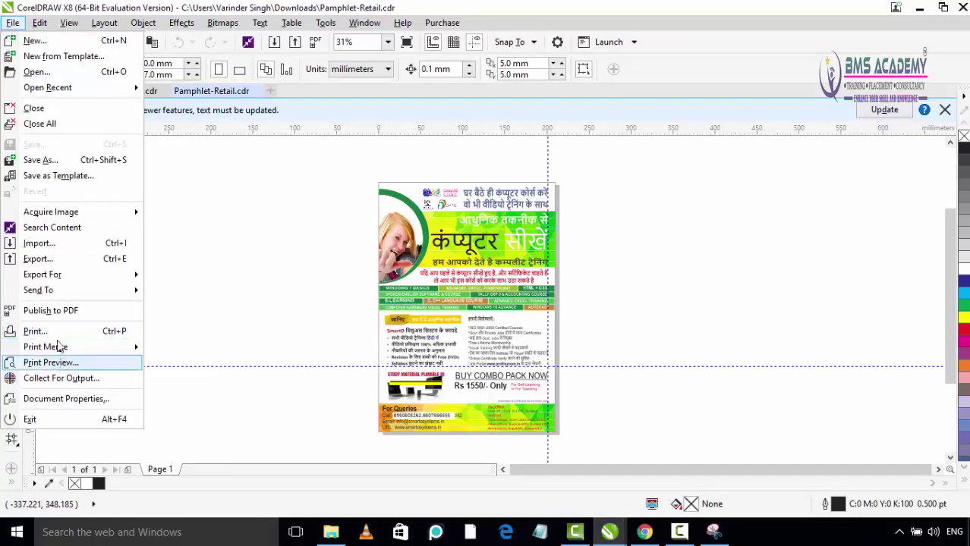
left_click(35, 331)
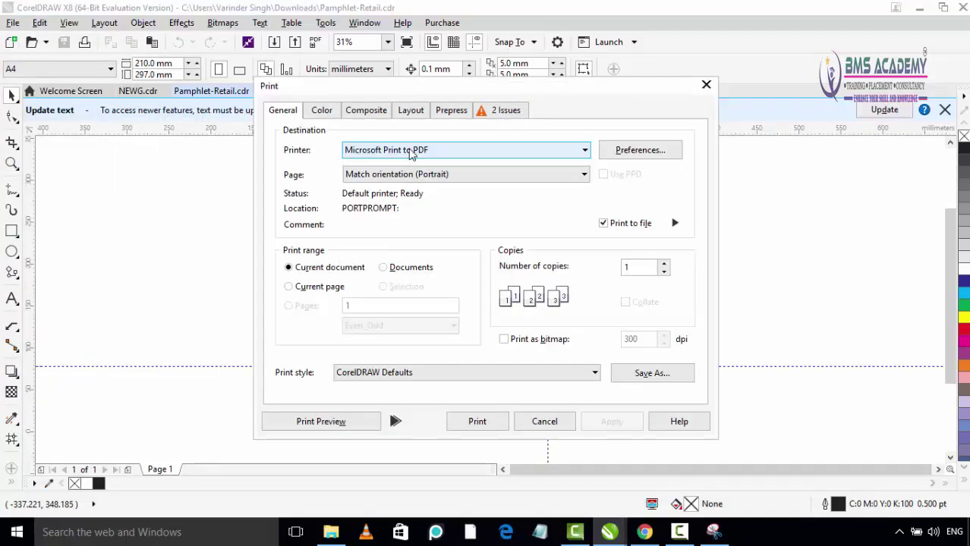
Use Microsoft Print to PDF, keep portrait orientation, and print only the current page.
left_click(411, 151)
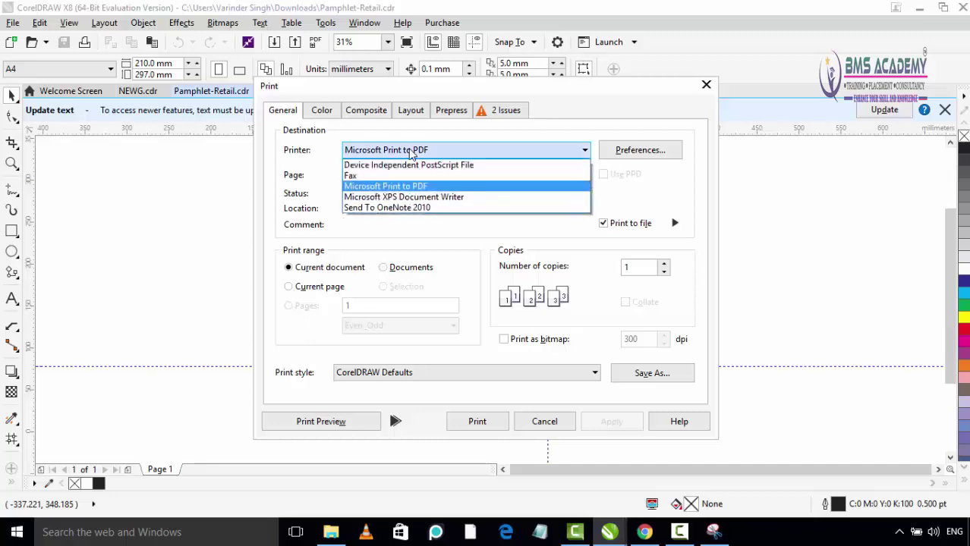
left_click(410, 151)
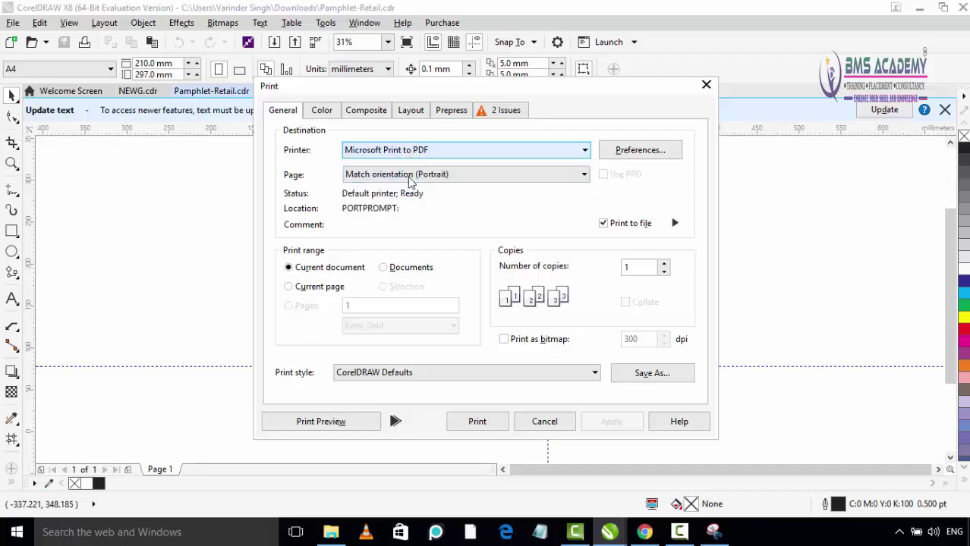
left_click(410, 176)
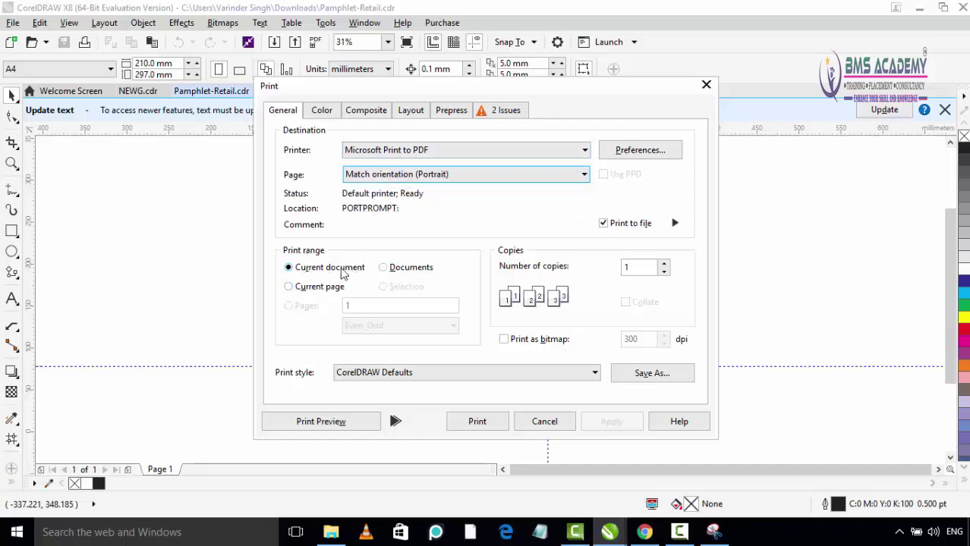
left_click(385, 271)
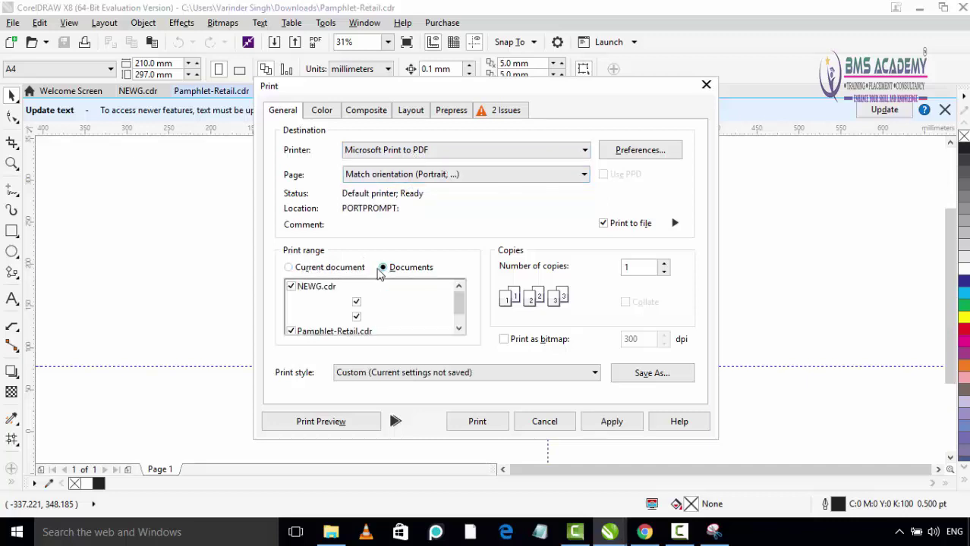
left_click(298, 273)
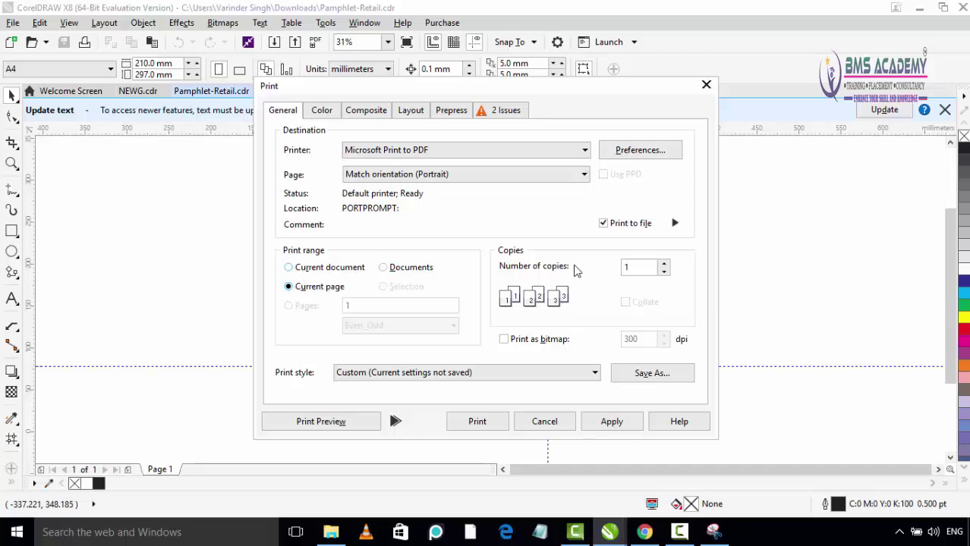
In Print Preview, shift the pamphlet artwork and scale it to 89%.
left_click(362, 425)
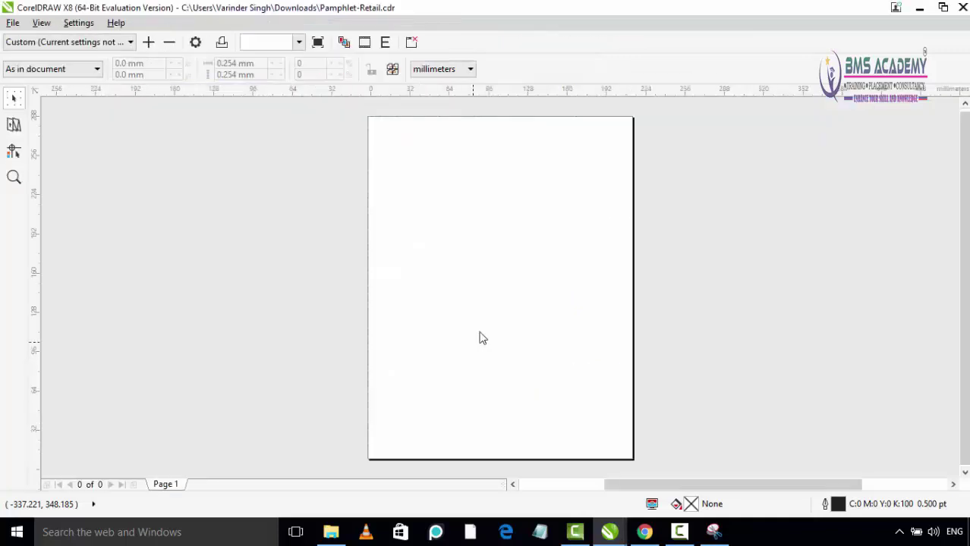
mouse_move(534, 211)
left_mouse_down()
mouse_move(537, 235)
mouse_move(507, 272)
left_mouse_up()
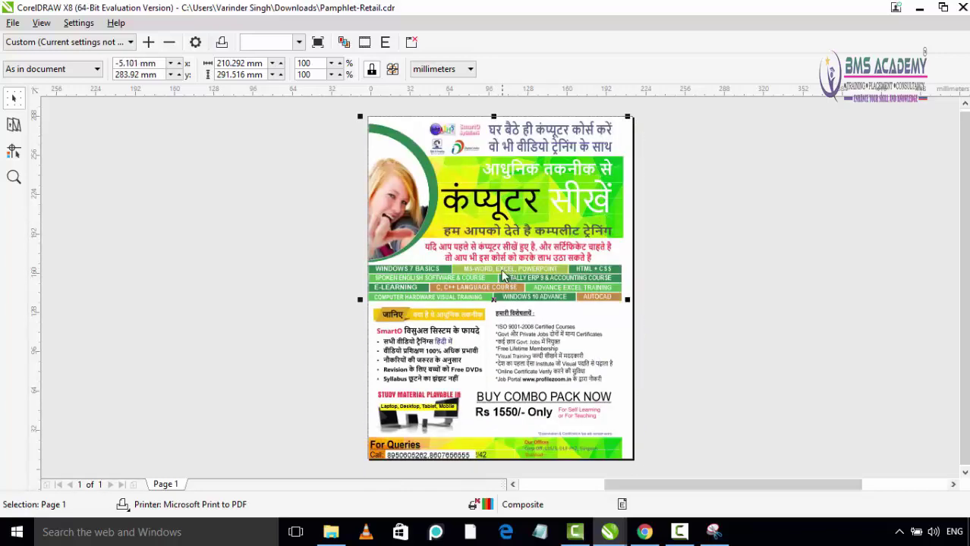
left_click_drag(507, 272, 525, 281)
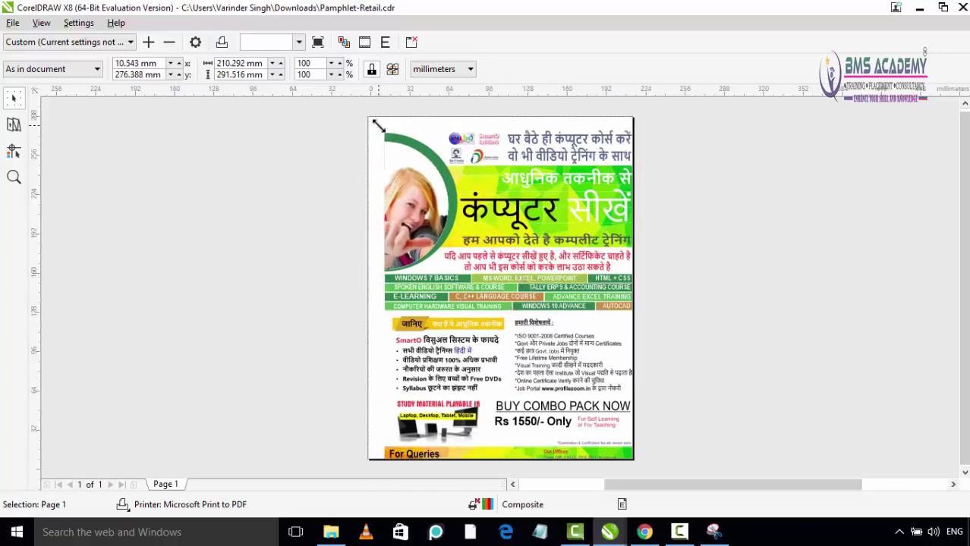
left_click_drag(379, 125, 415, 173)
left_click_drag(560, 296, 522, 265)
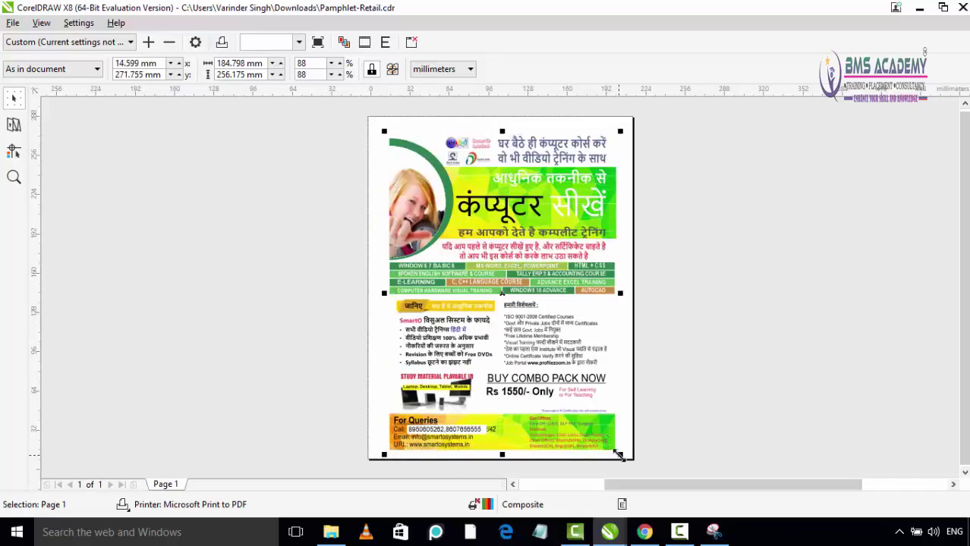
left_click_drag(620, 455, 623, 458)
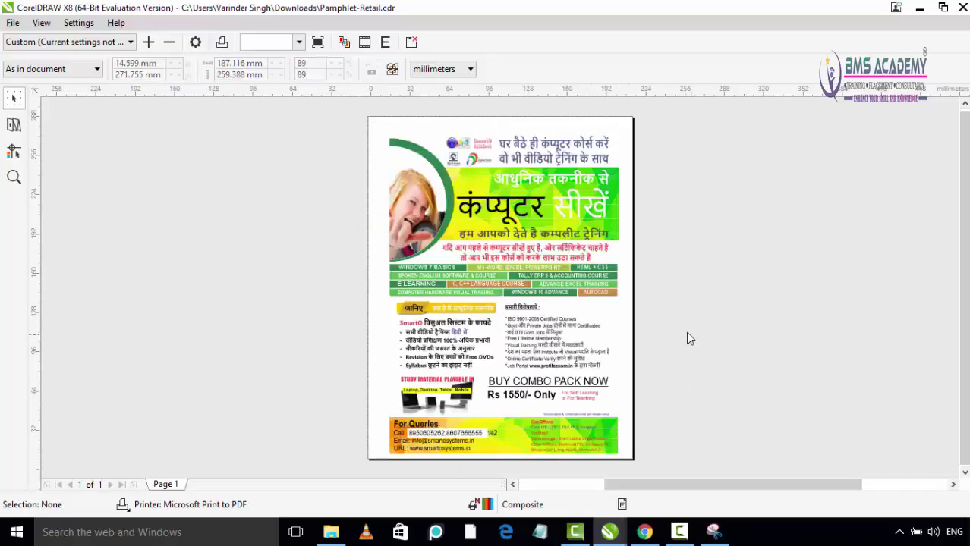
Centre the artwork, move it lower on the page, and close Print Preview.
key("p")
left_click(676, 296)
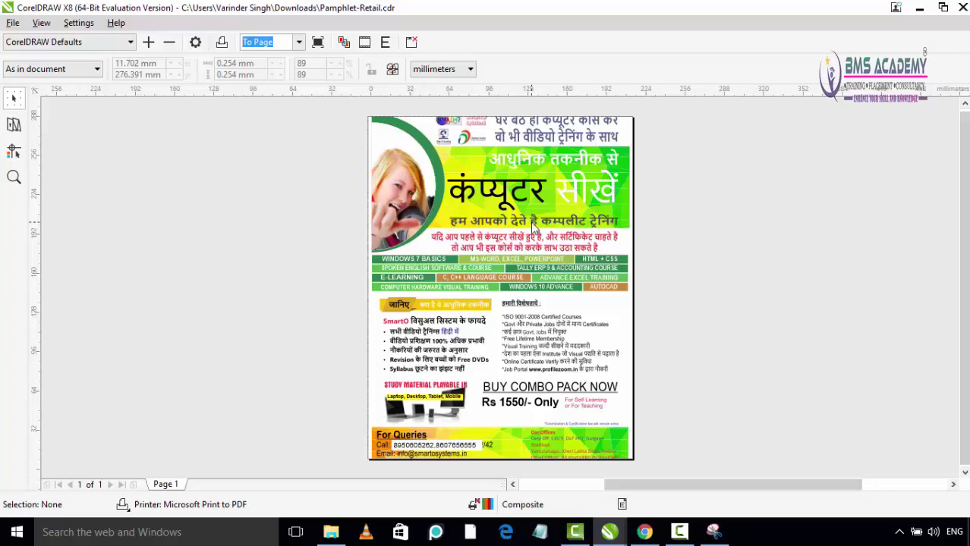
left_click_drag(532, 227, 534, 244)
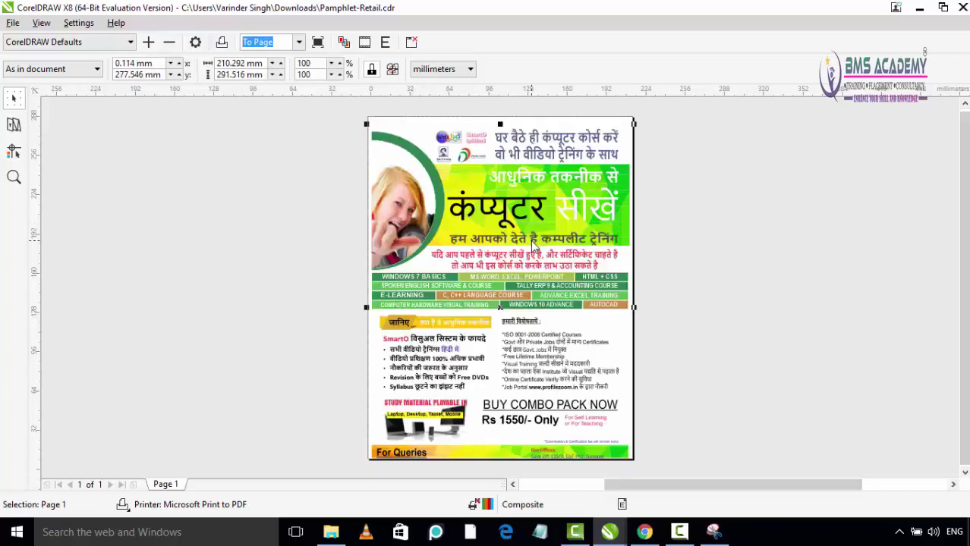
left_click(412, 43)
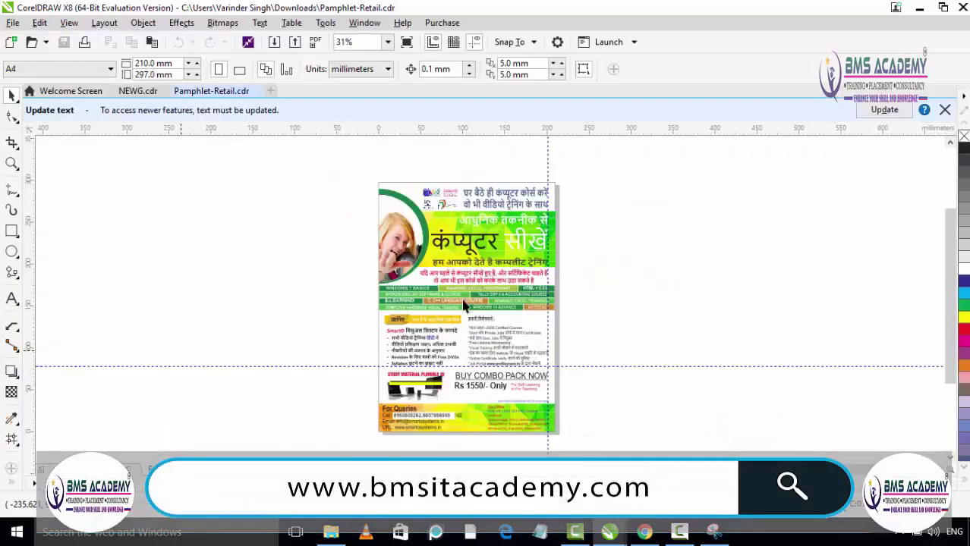